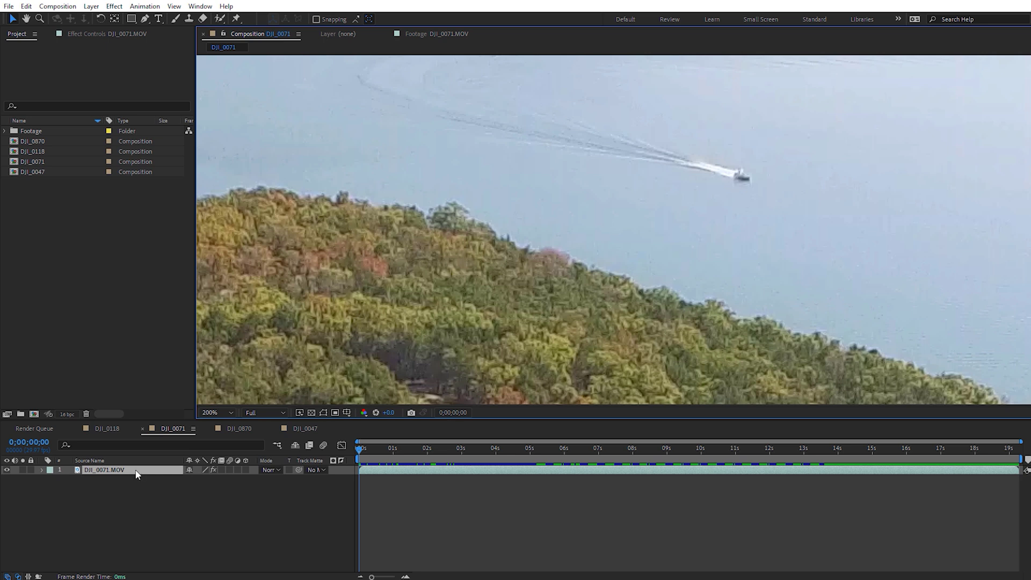
Step: Apply Gaussian Blur from Effect > Blur & Sharpen to the DJI_0071 clip
left_click(114, 6)
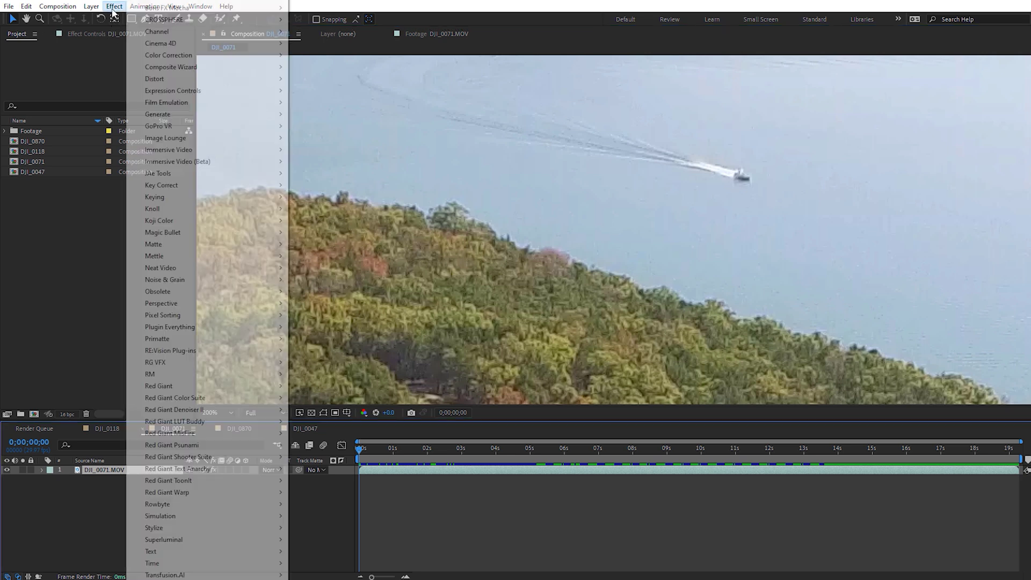
scroll(215, 215, "down", 5)
mouse_move(249, 4)
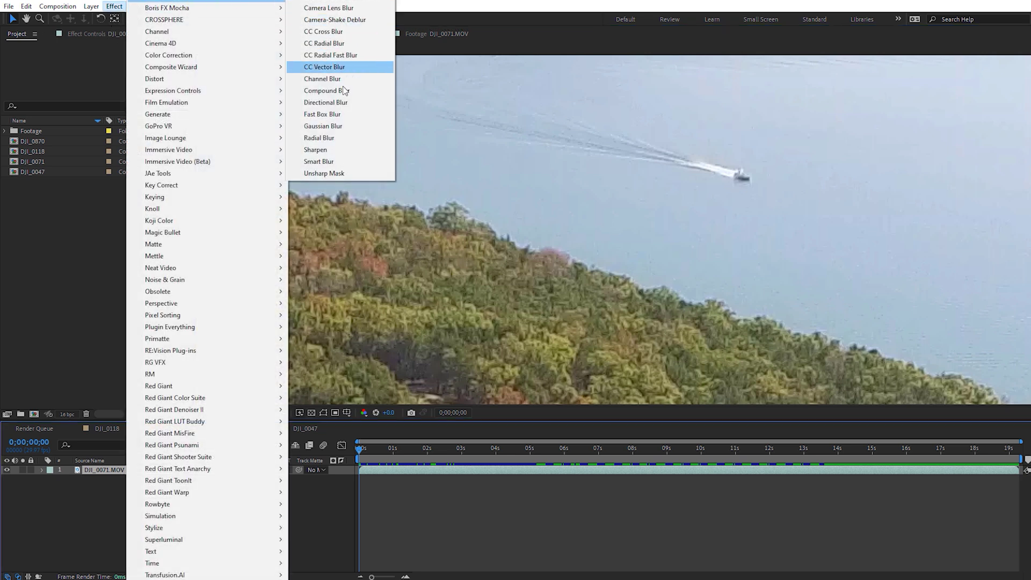
left_click(352, 127)
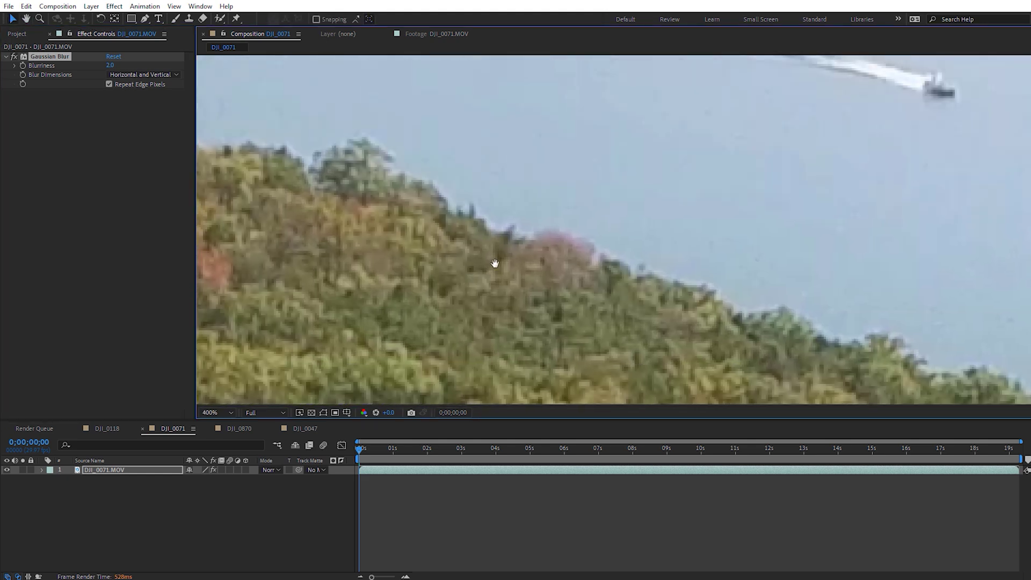
Step: Toggle Gaussian Blur off and on to compare along the tree ridge at a later frame
left_click_drag(494, 263, 645, 181)
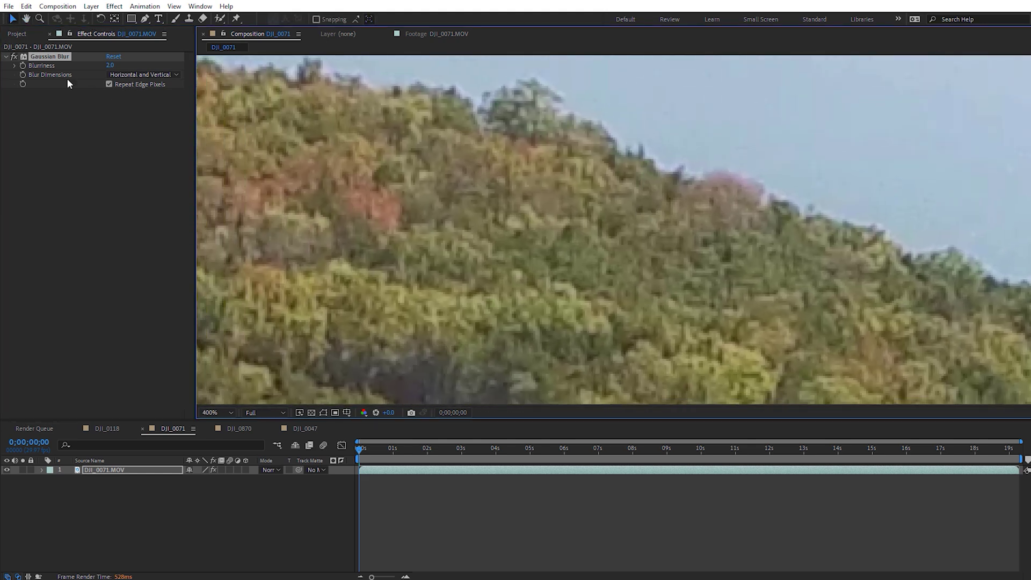
left_click(13, 57)
left_click(13, 57)
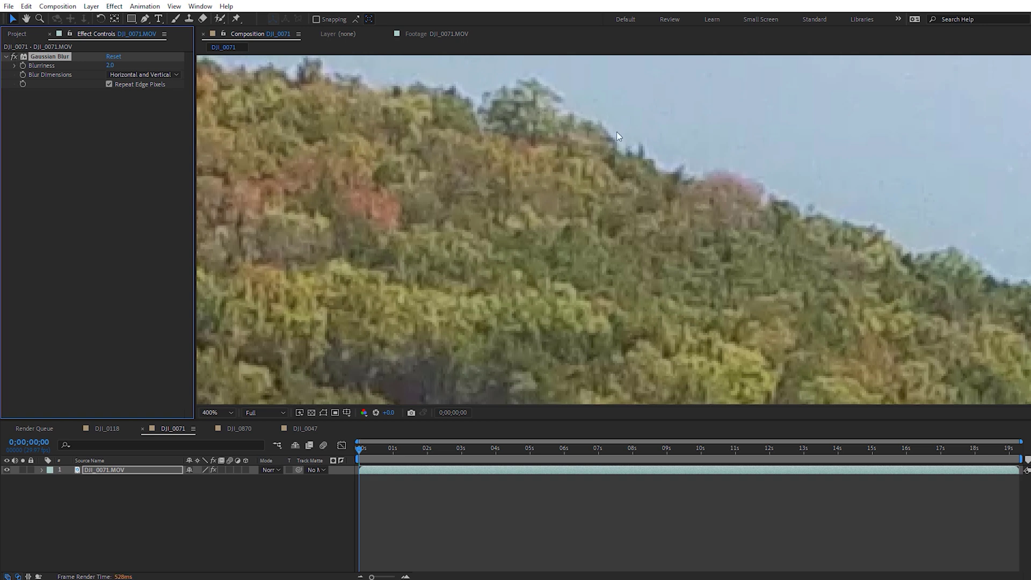
left_click_drag(507, 86, 657, 245)
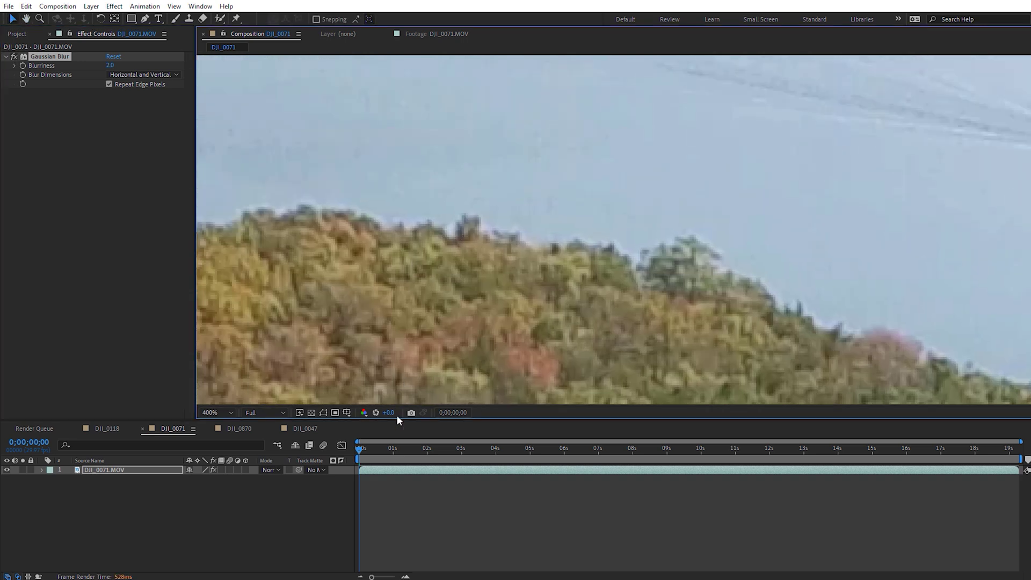
left_click_drag(382, 446, 429, 446)
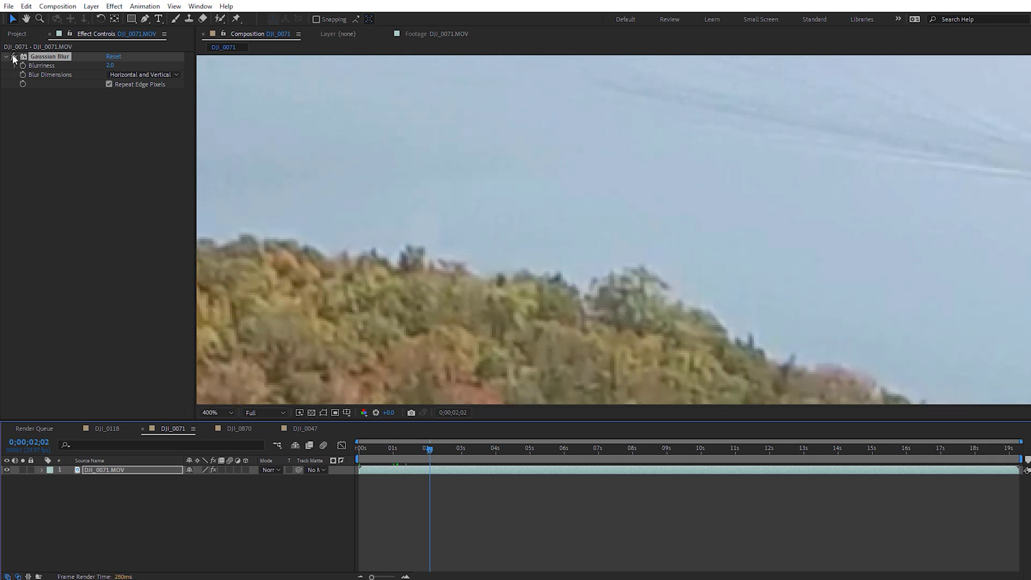
Step: Select the Gaussian Blur Blurriness value for editing
left_click(14, 59)
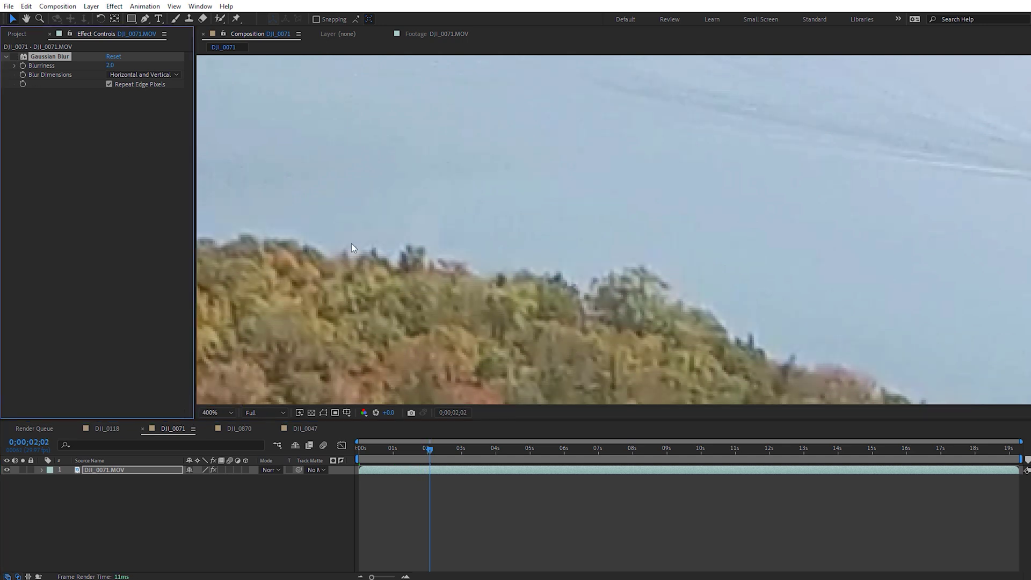
left_click(14, 57)
left_click(110, 65)
Step: Set Blurriness to 1, then check a later frame by zooming in and out around the boat
type("1")
key("Return")
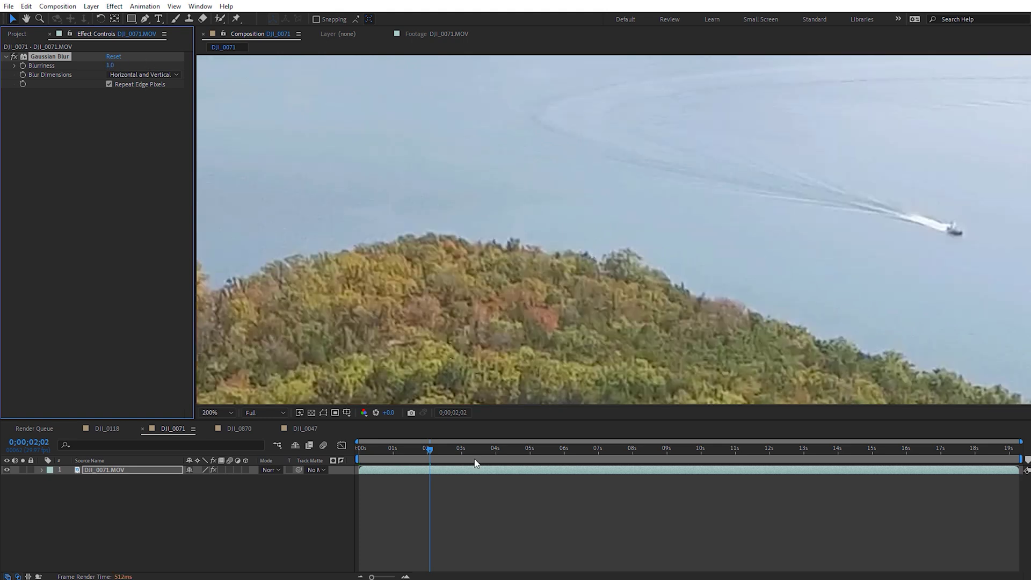
left_click_drag(429, 449, 514, 452)
scroll(704, 292, "up", 3)
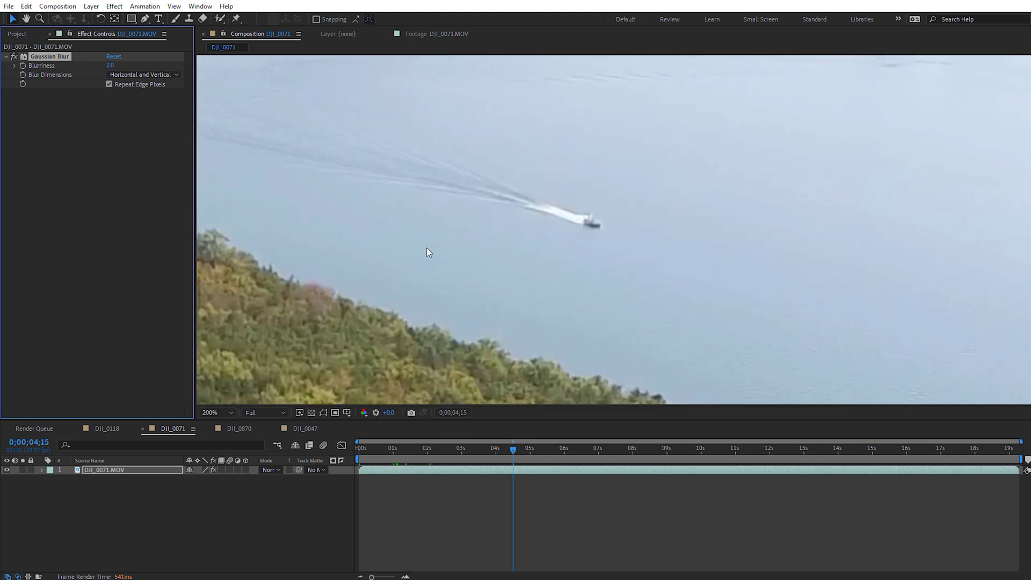
key("comma")
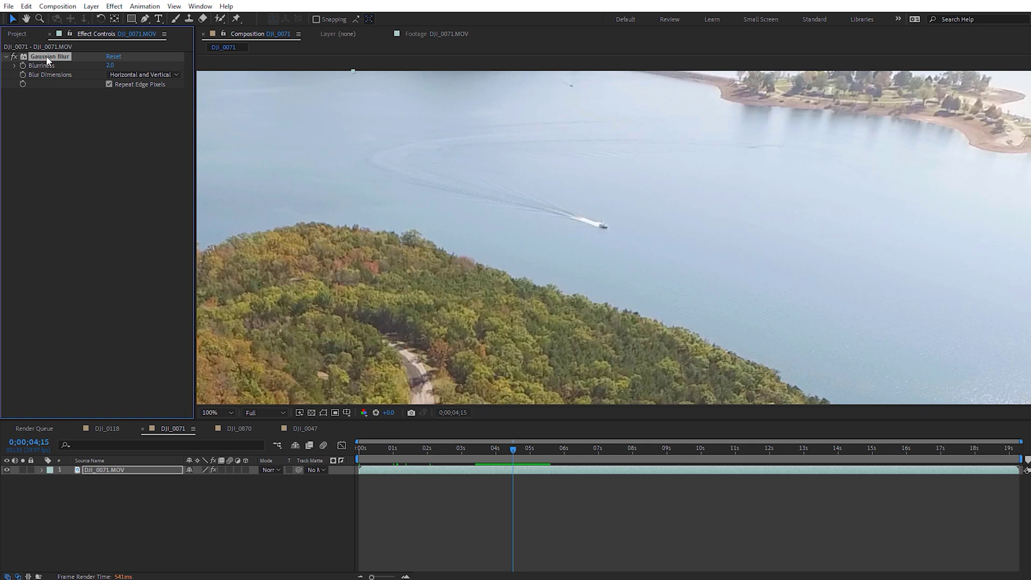
Step: Delete the Gaussian Blur effect from the DJI_0071.MOV layer
key("Delete")
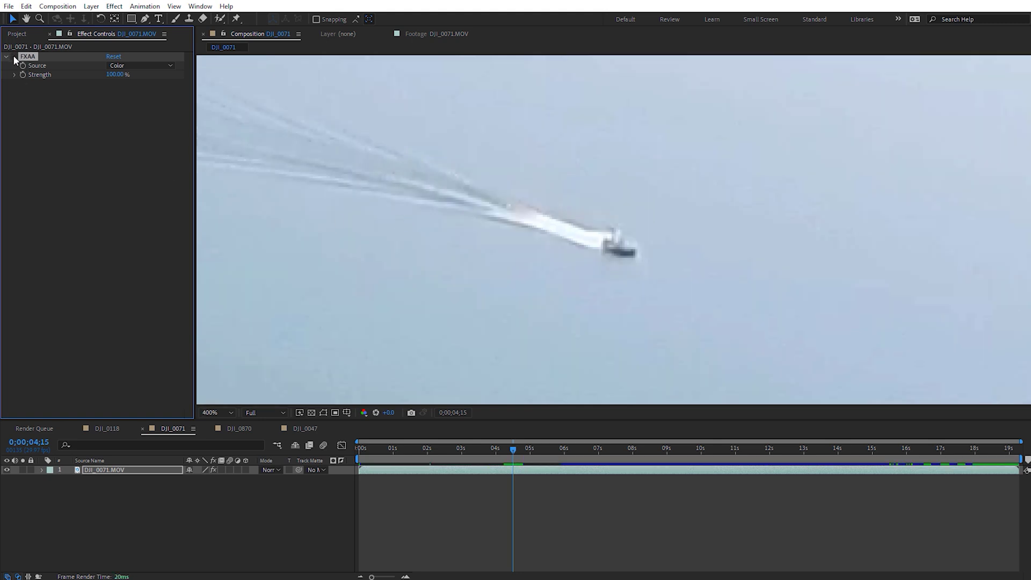
key("comma")
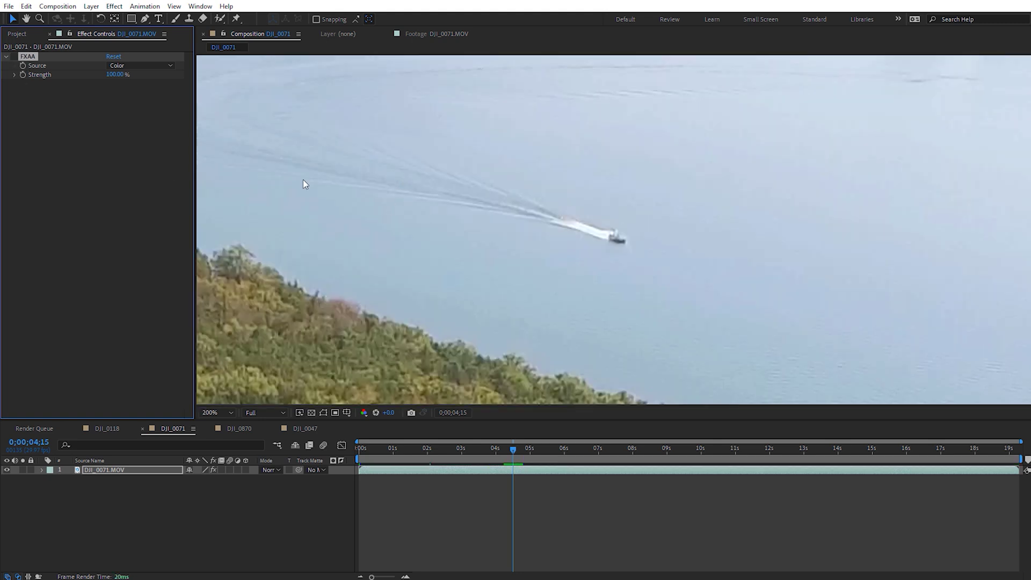
Step: Zoom to 400% around the boat and toggle the second FXAA off, on, and off to compare
scroll(395, 316, "up", 2)
left_click_drag(628, 218, 713, 275)
key("v")
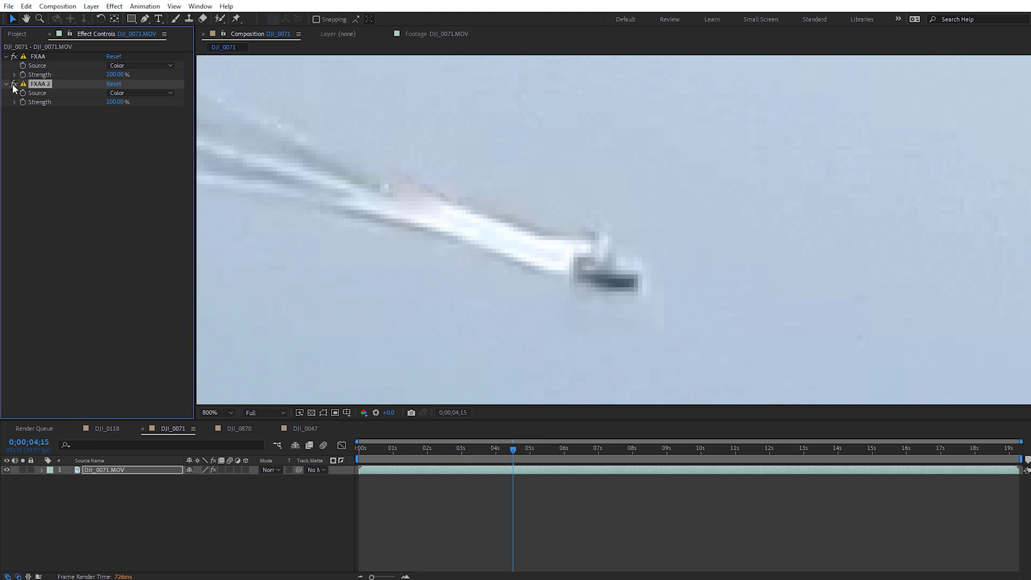
left_click(13, 84)
left_click(13, 85)
left_click(13, 84)
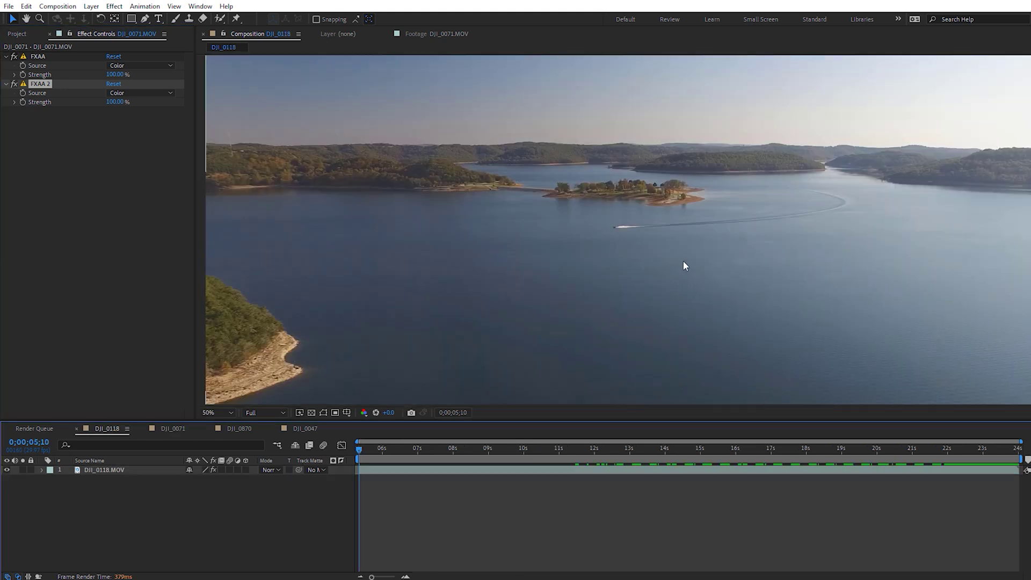
Step: Zoom in on the boat's wake, move to 0;00;05;26 and play a preview
scroll(684, 265, "up", 7)
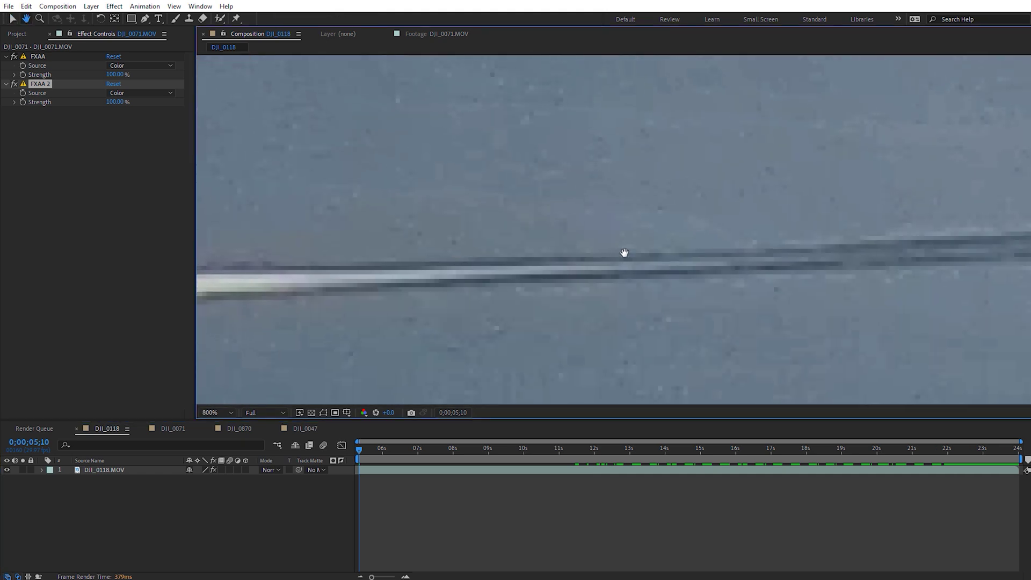
left_click_drag(624, 252, 629, 256)
key("v")
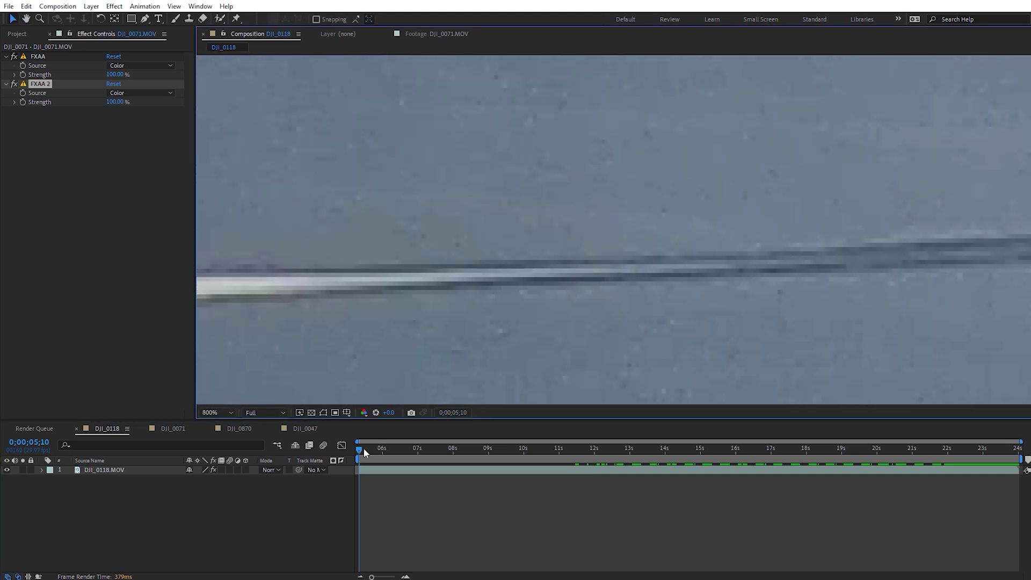
left_click_drag(364, 450, 378, 449)
scroll(682, 346, "down", 4)
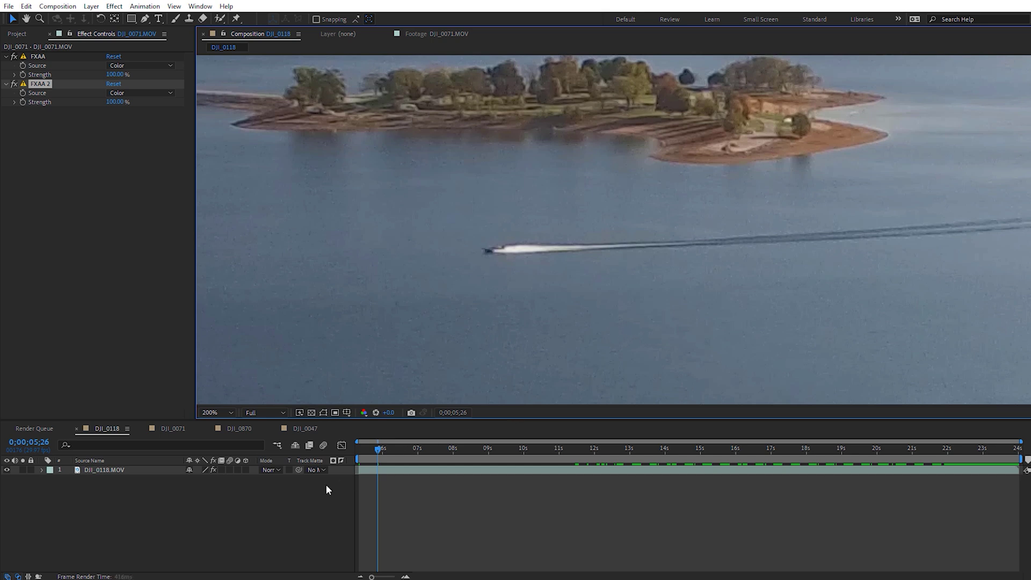
key("space")
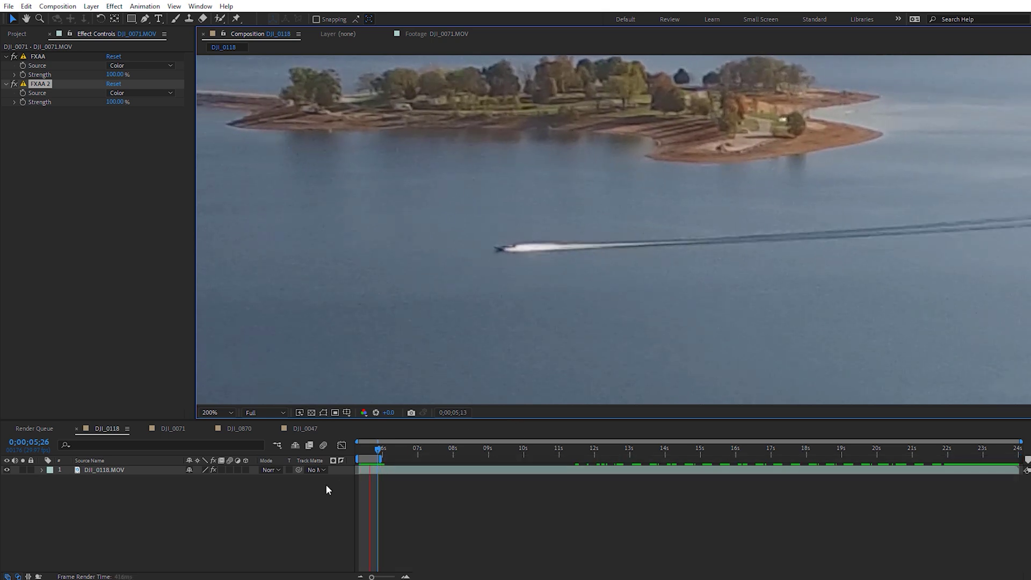
scroll(632, 260, "up", 4)
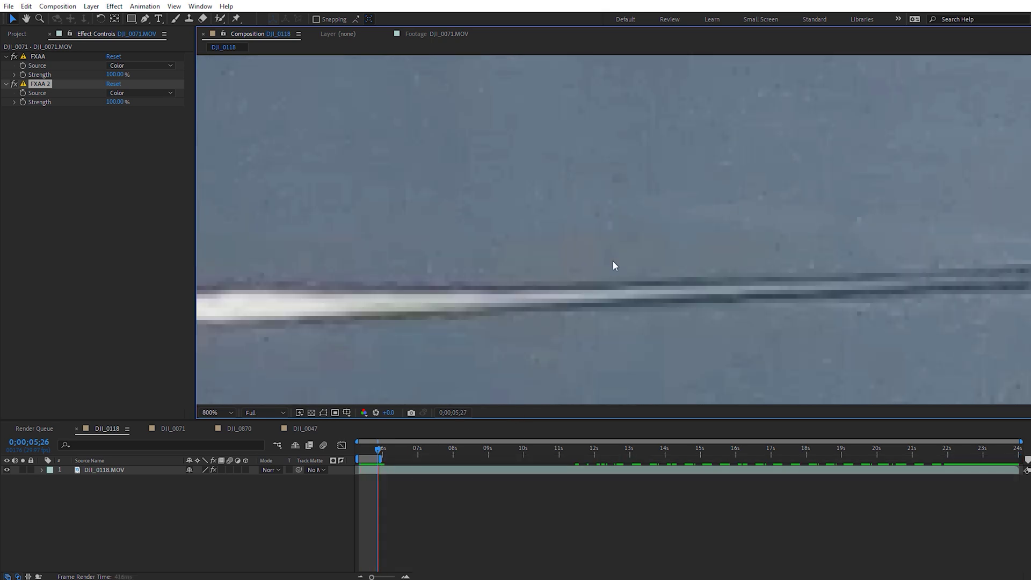
scroll(484, 310, "down", 4)
scroll(482, 298, "up", 4)
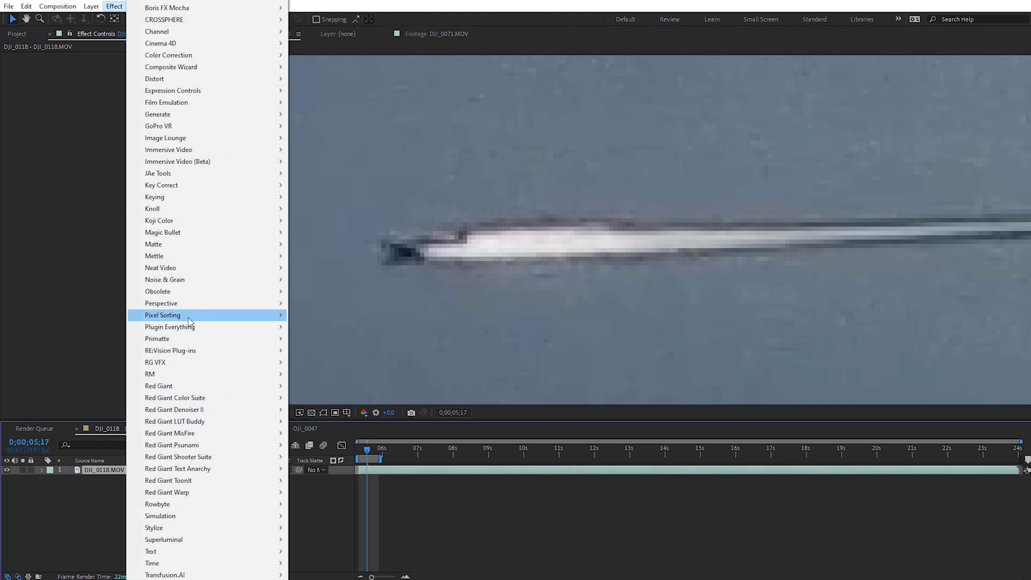
Step: Toggle FXAA on DJI_0118.MOV off and on twice to compare, then scrub to 0;00;05;23
mouse_move(194, 328)
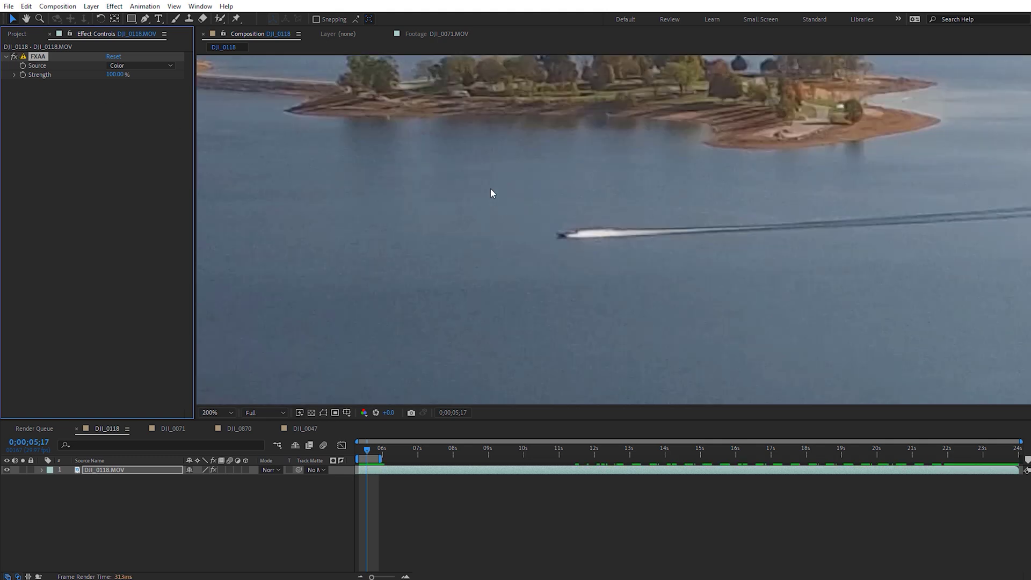
left_click(15, 57)
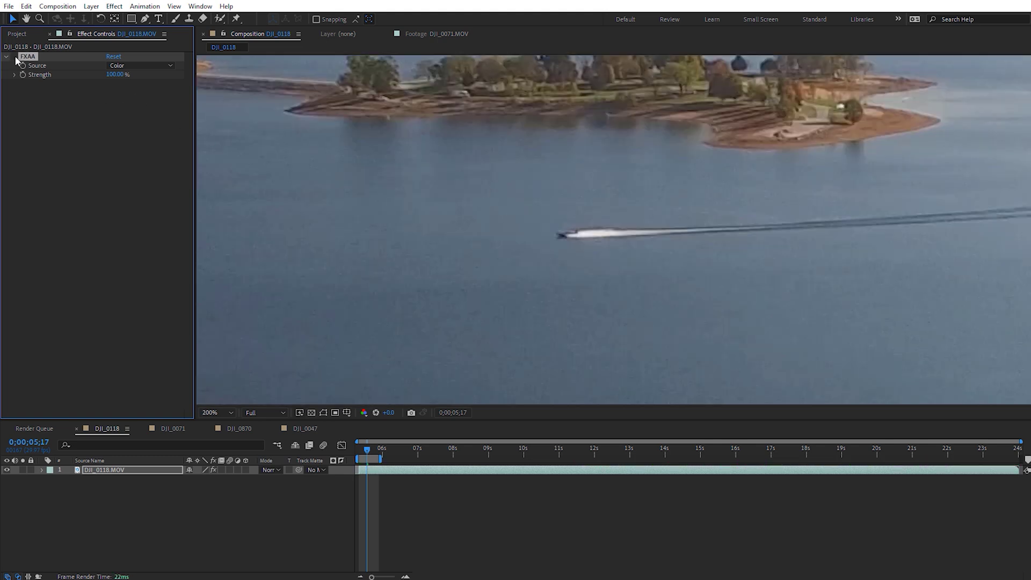
left_click(15, 57)
left_click(15, 57)
left_click(15, 57)
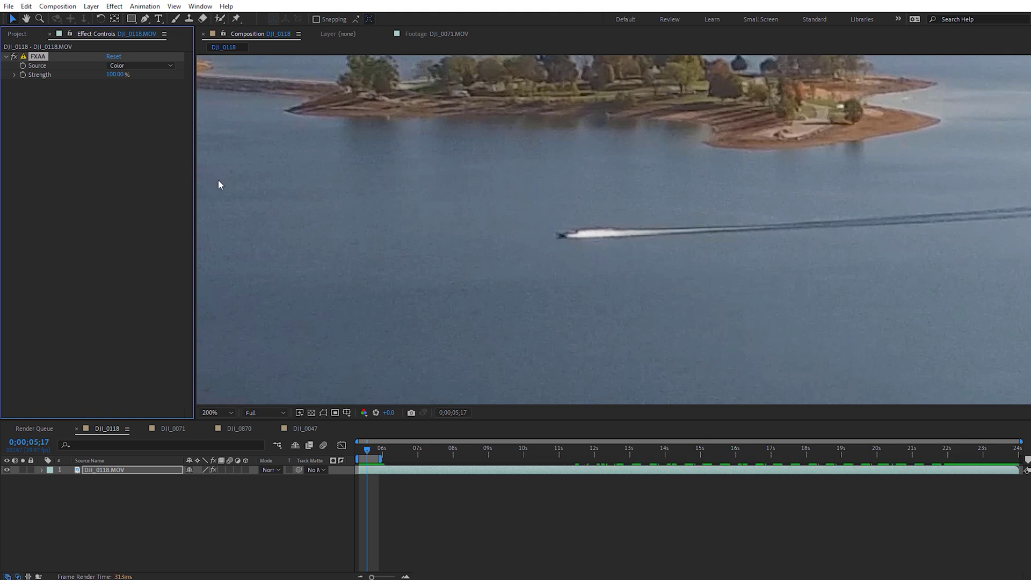
left_click(367, 453)
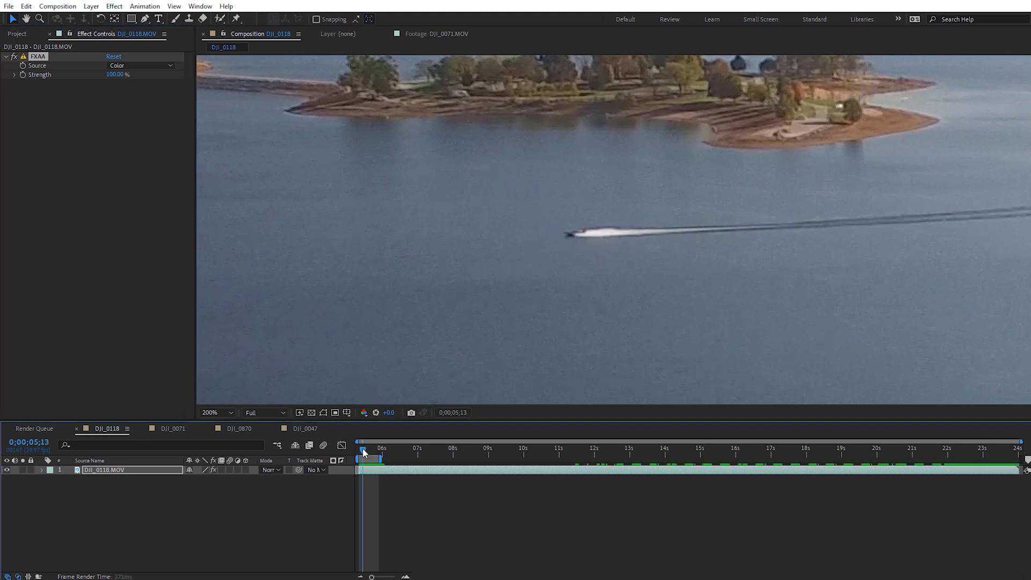
left_click_drag(367, 449, 376, 453)
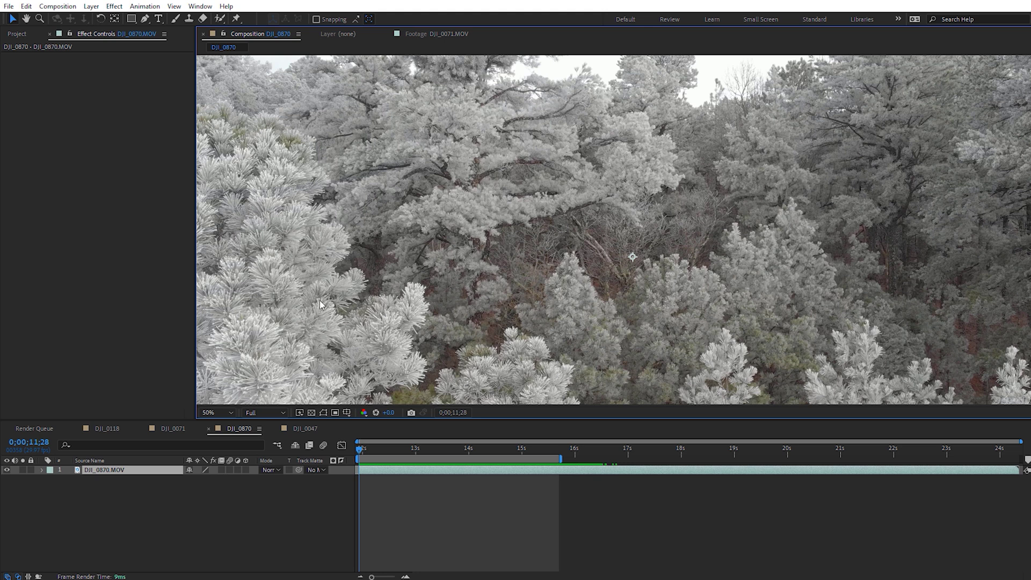
Step: Zoom between 200%, 50% and 100% and preview the frosted pines to inspect jagged detail
key("period")
key("period")
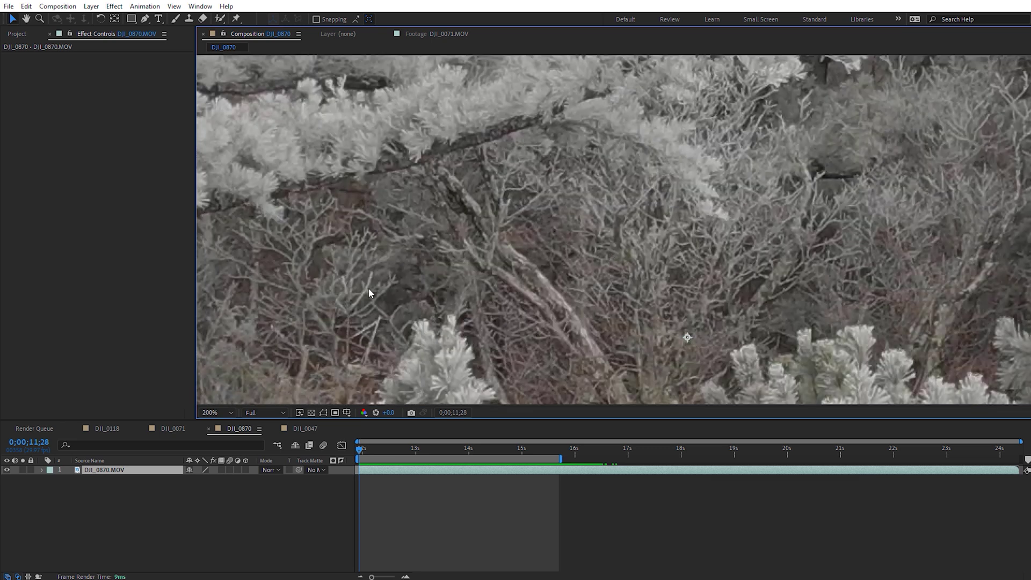
key("comma")
key("comma")
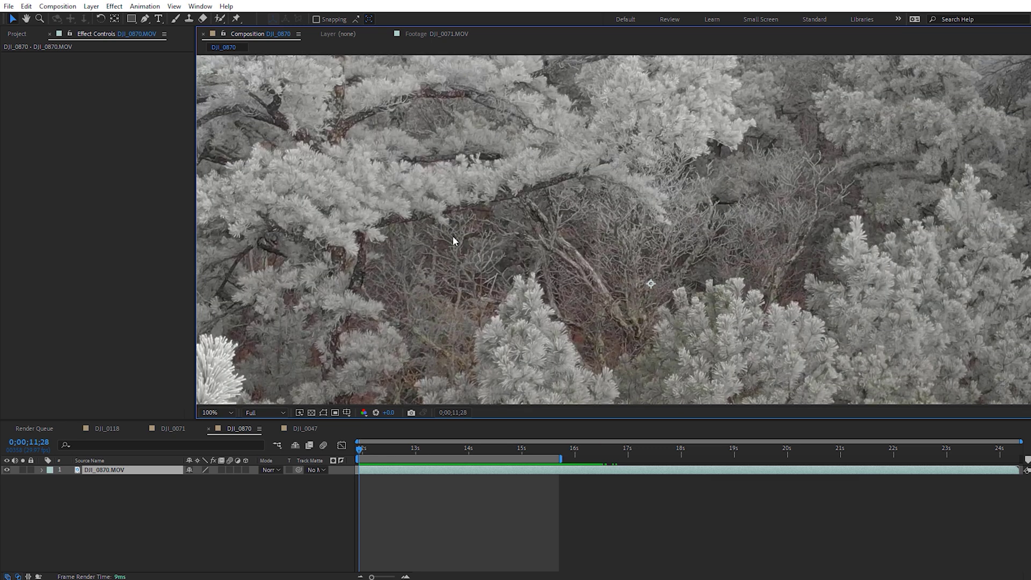
key("space")
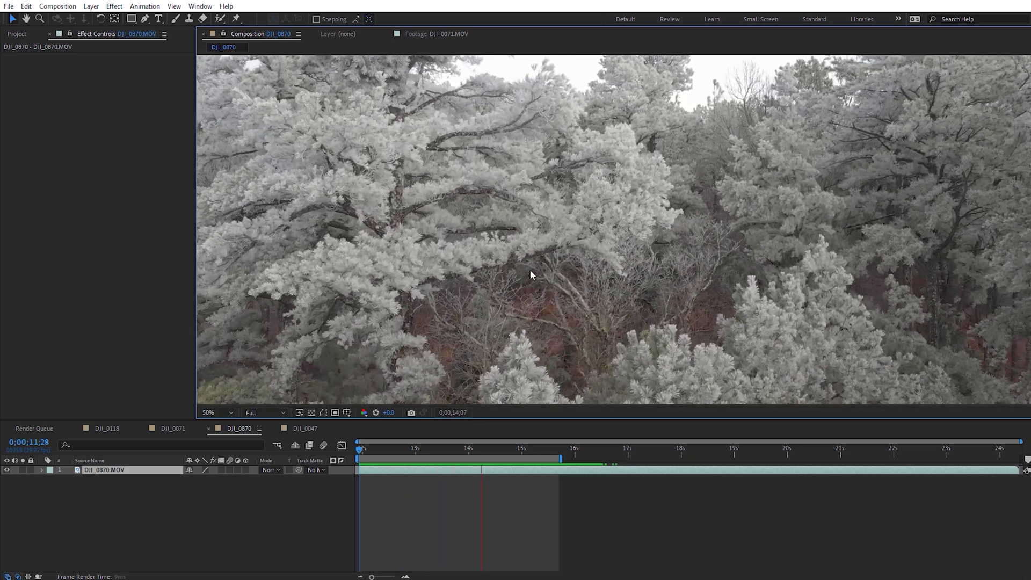
key("space")
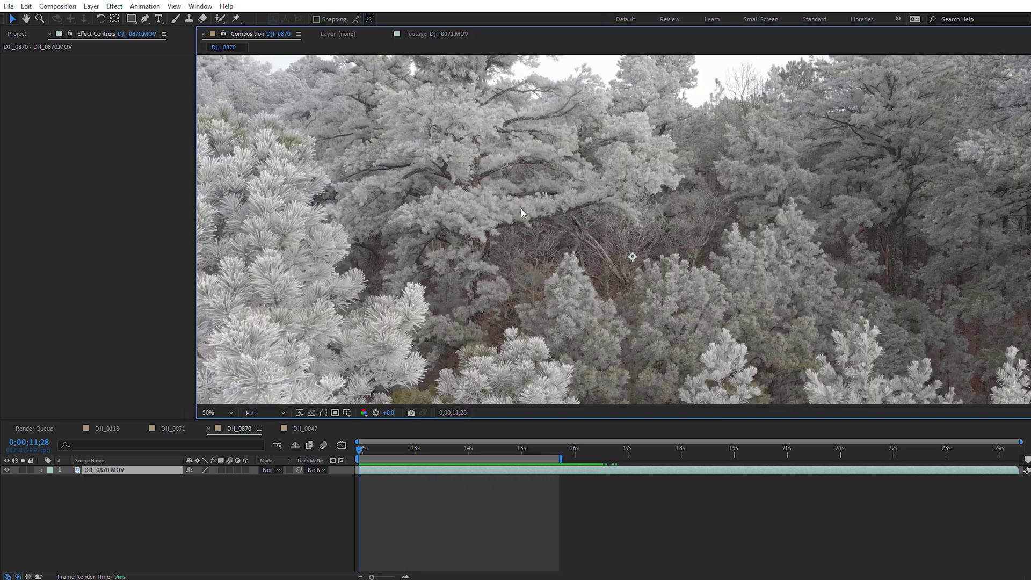
key("period")
left_click_drag(459, 290, 788, 204)
scroll(563, 361, "up", 2)
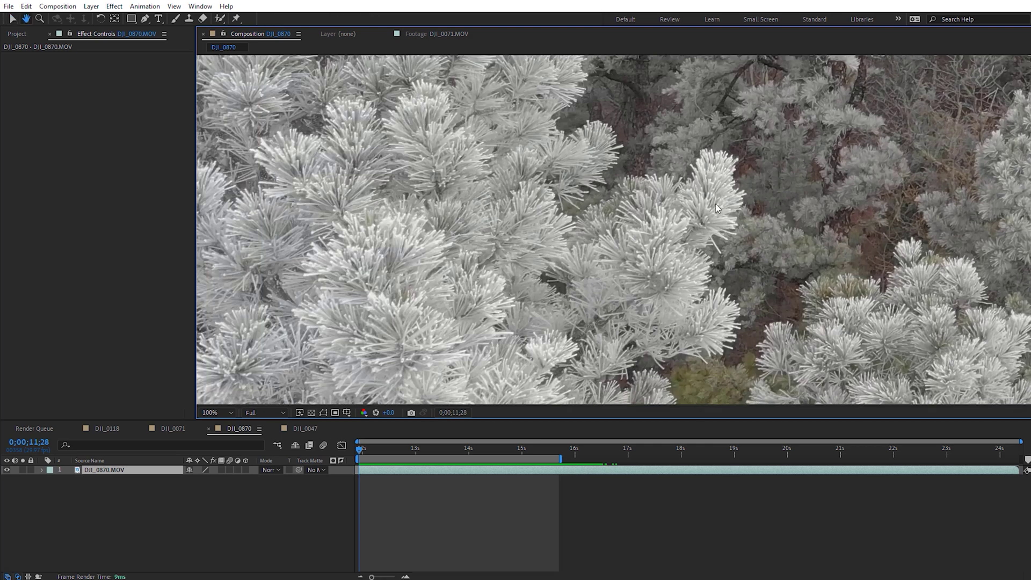
key("v")
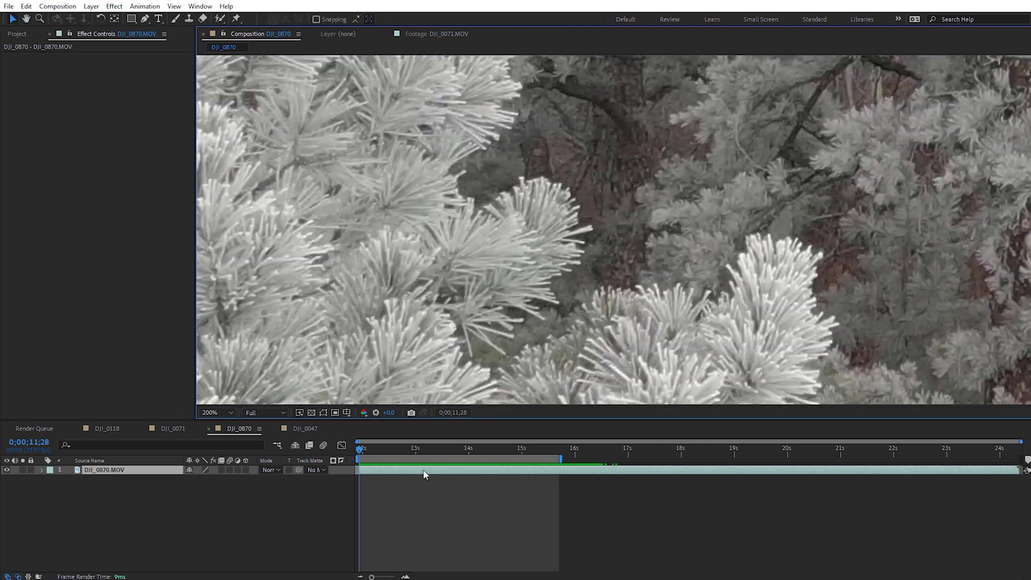
Step: Apply Effect > Plugin Everything > FXAA to the DJI_0870 clip
left_click(115, 6)
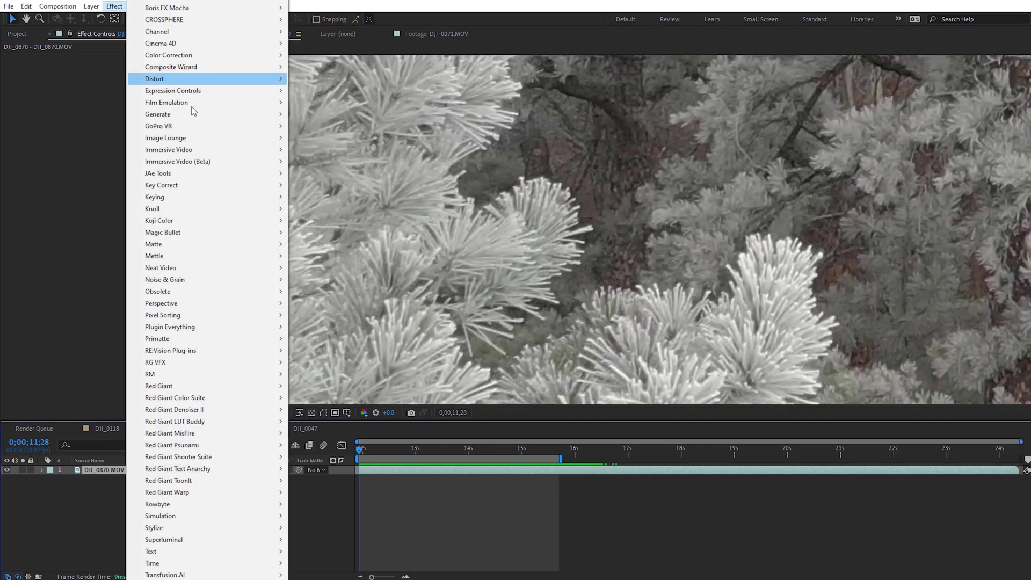
mouse_move(226, 327)
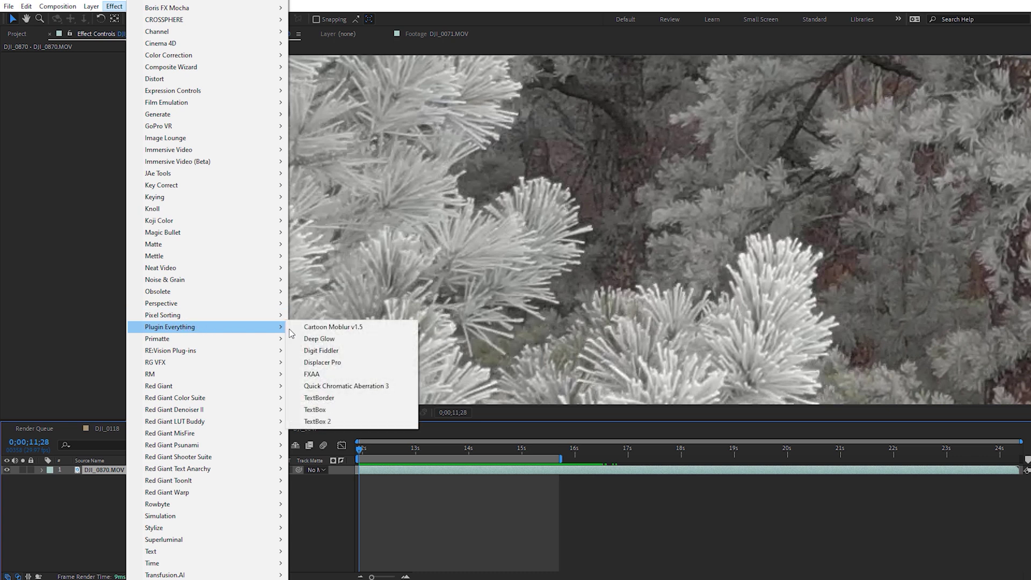
left_click(327, 373)
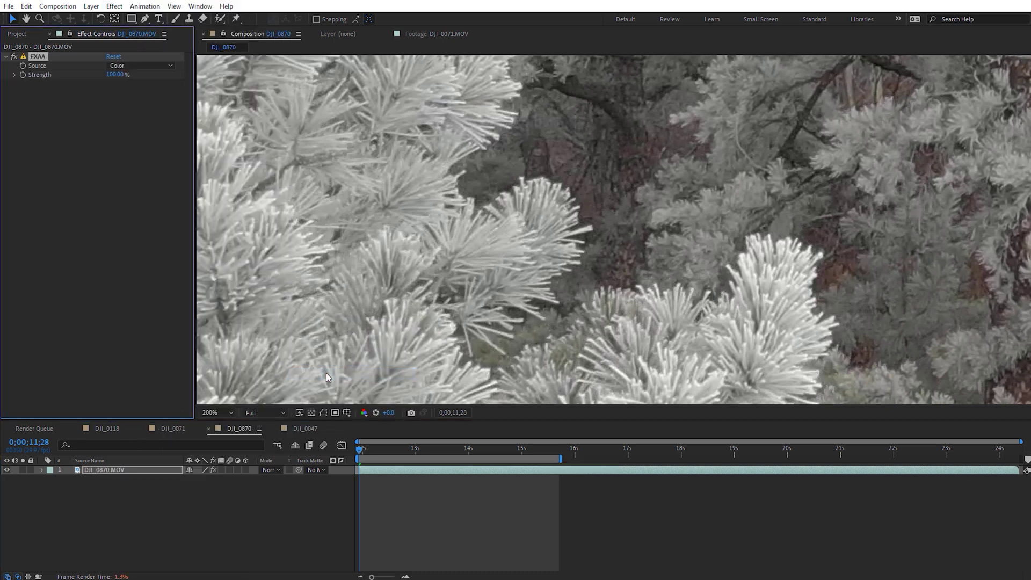
Step: Zoom in on the pine branches and toggle FXAA to compare against the jagged original
scroll(446, 288, "up", 3)
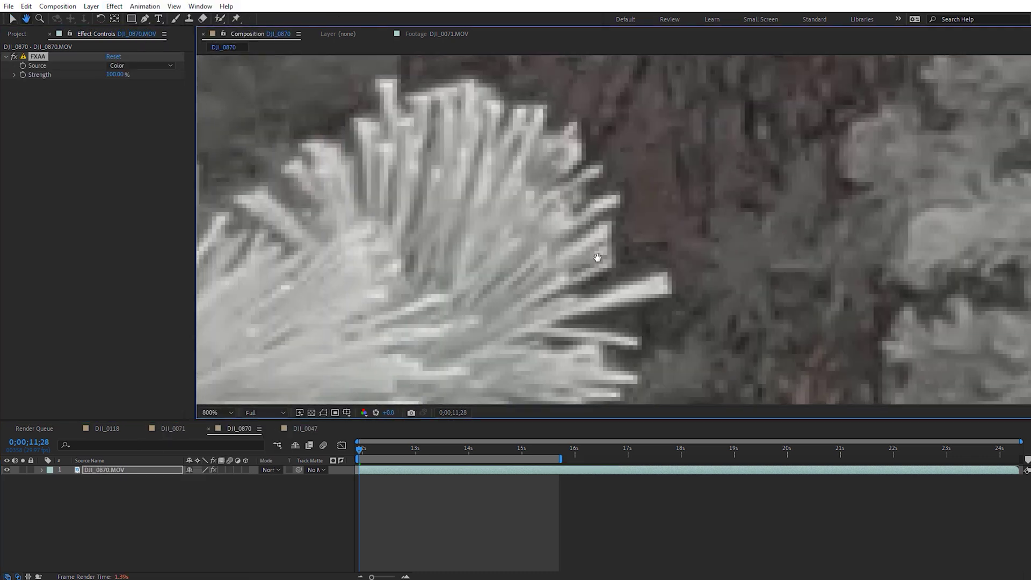
left_click_drag(598, 258, 697, 225)
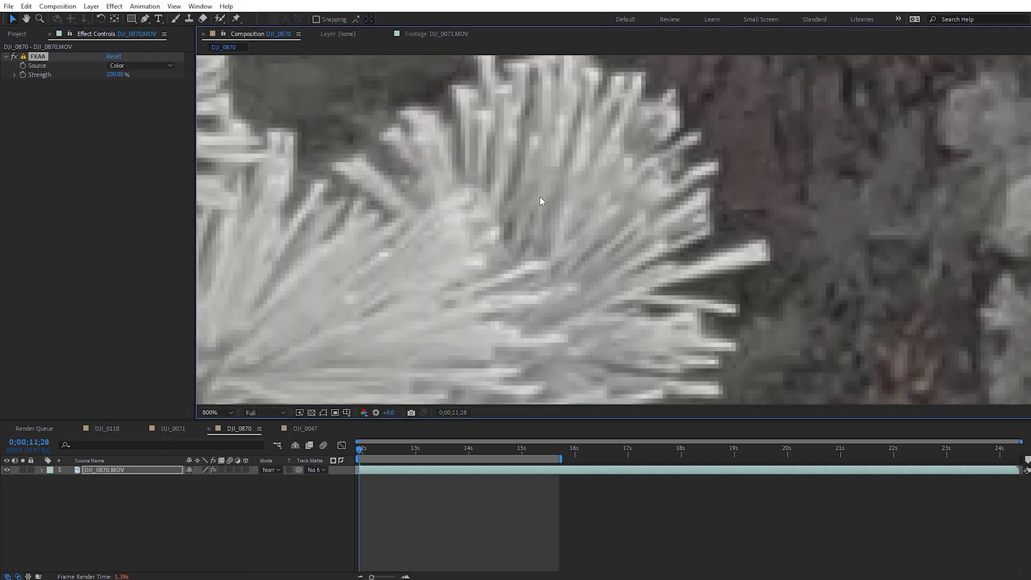
left_click(14, 57)
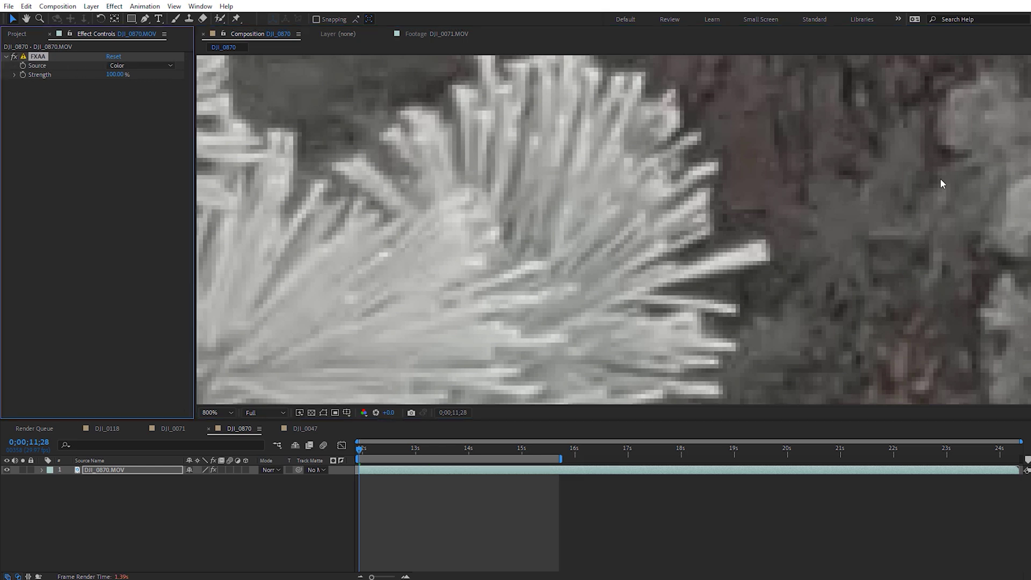
scroll(479, 246, "down", 1)
left_click_drag(478, 246, 688, 249)
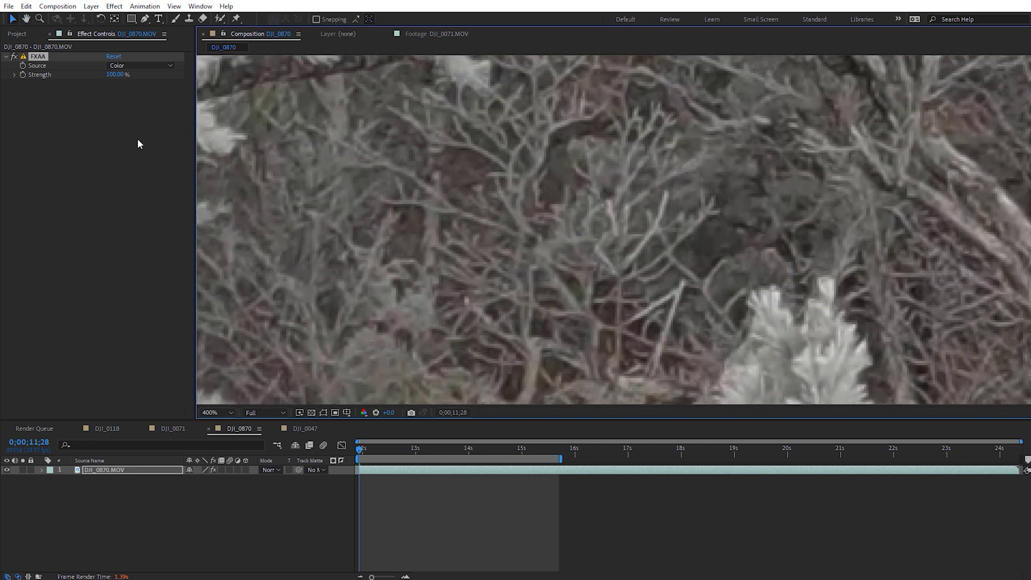
left_click(14, 56)
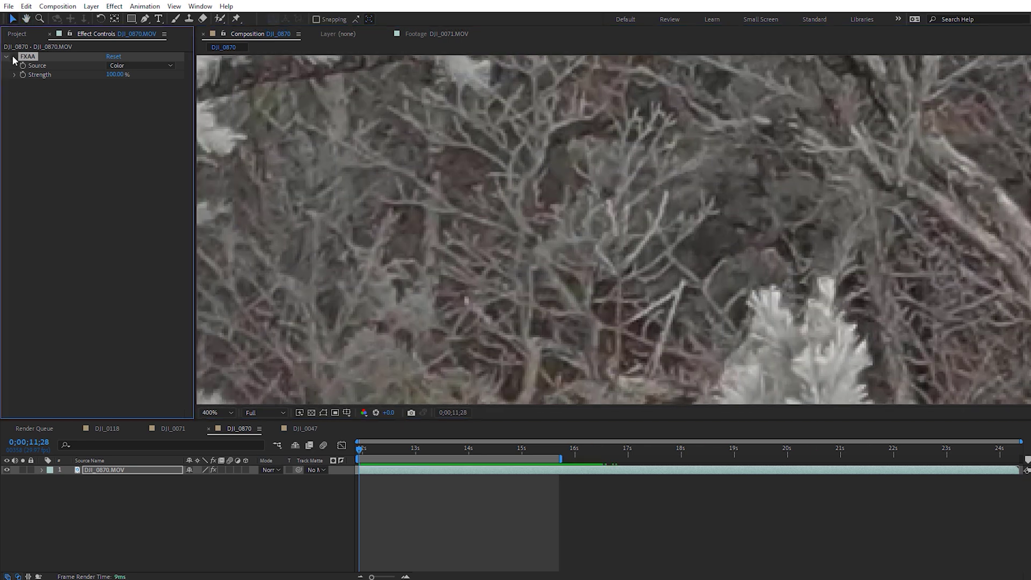
left_click(15, 56)
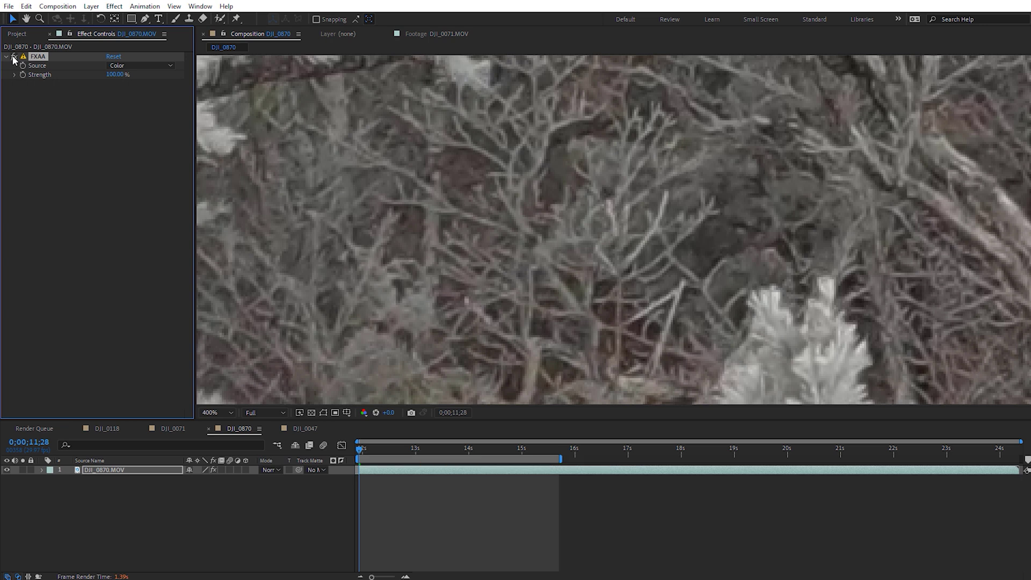
Step: Zoom out and switch FXAA off again to compare the pine needles
scroll(511, 215, "down", 2)
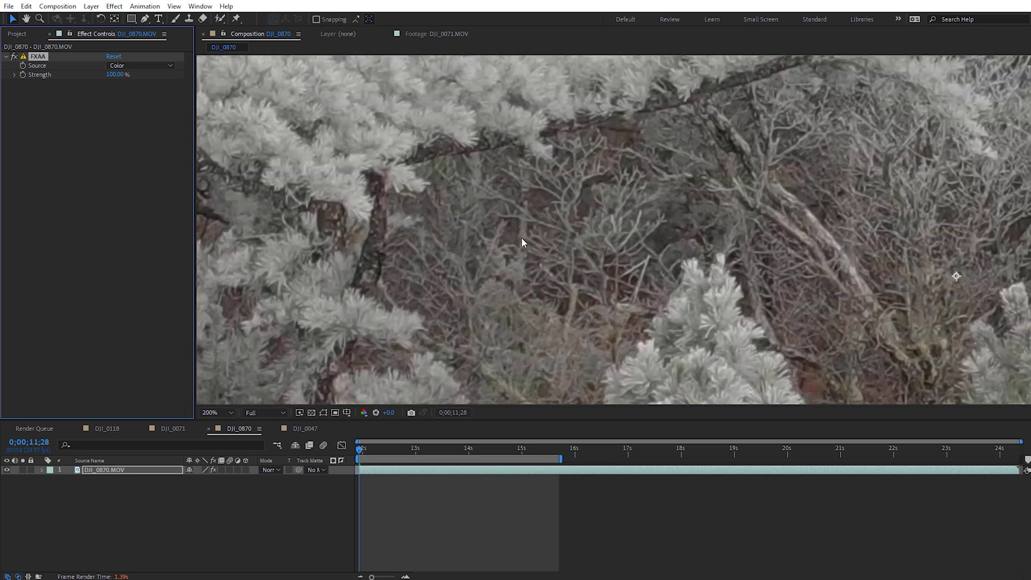
scroll(518, 235, "down", 1)
scroll(856, 230, "down", 1)
scroll(830, 199, "up", 1)
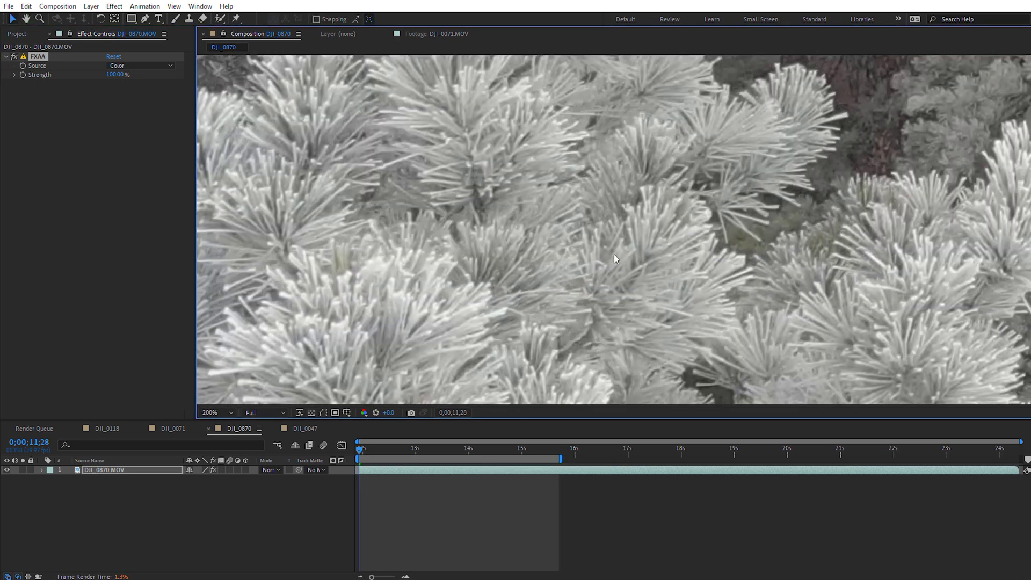
left_click(15, 57)
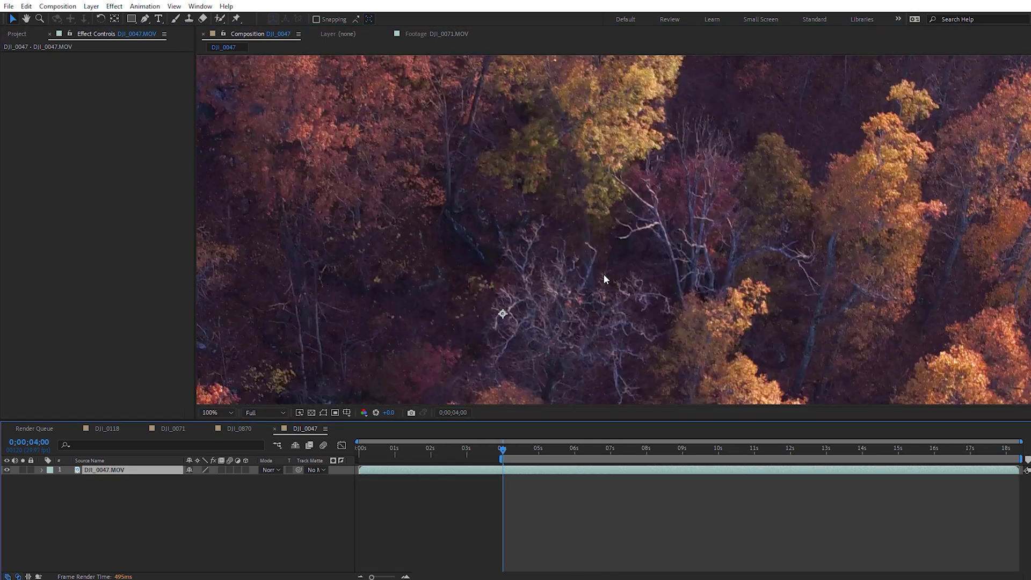
Step: Zoom the viewer into the autumn forest's jagged branches
scroll(605, 278, "up", 1)
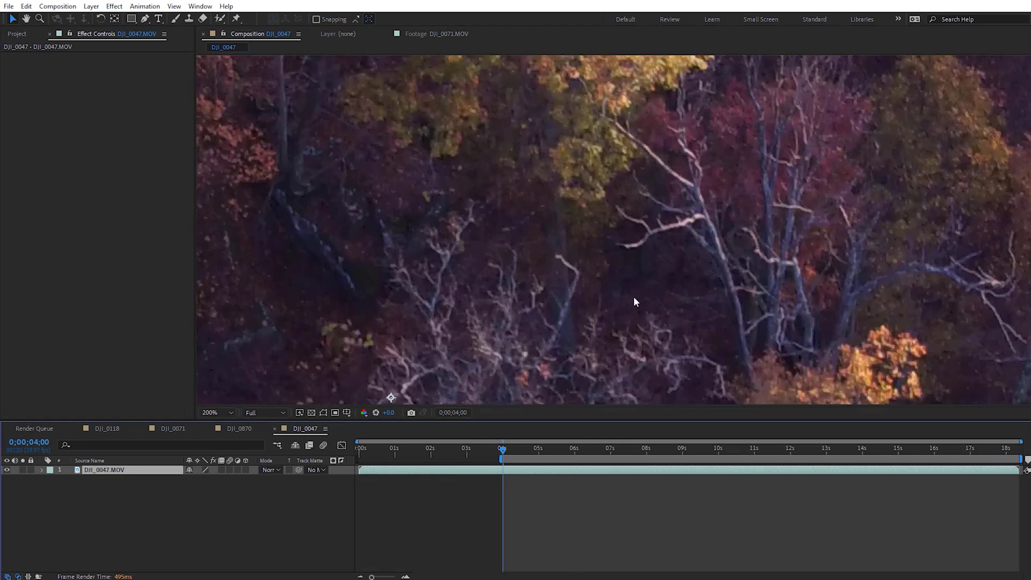
scroll(645, 249, "down", 1)
scroll(614, 253, "up", 1)
scroll(613, 253, "up", 2)
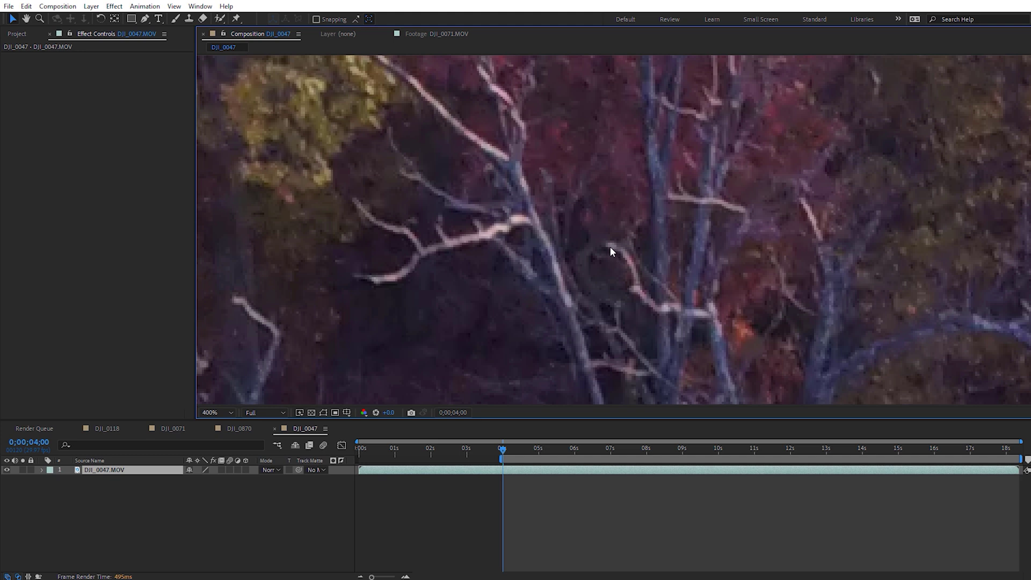
scroll(542, 284, "up", 2)
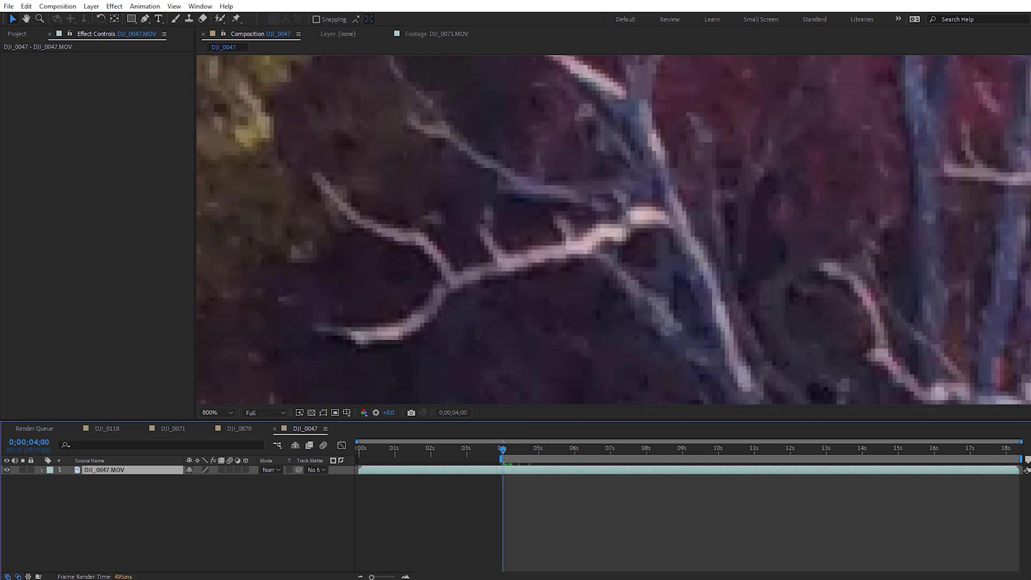
Step: Apply Effect > Plugin Everything > FXAA to the DJI_0047 clip
left_click(115, 9)
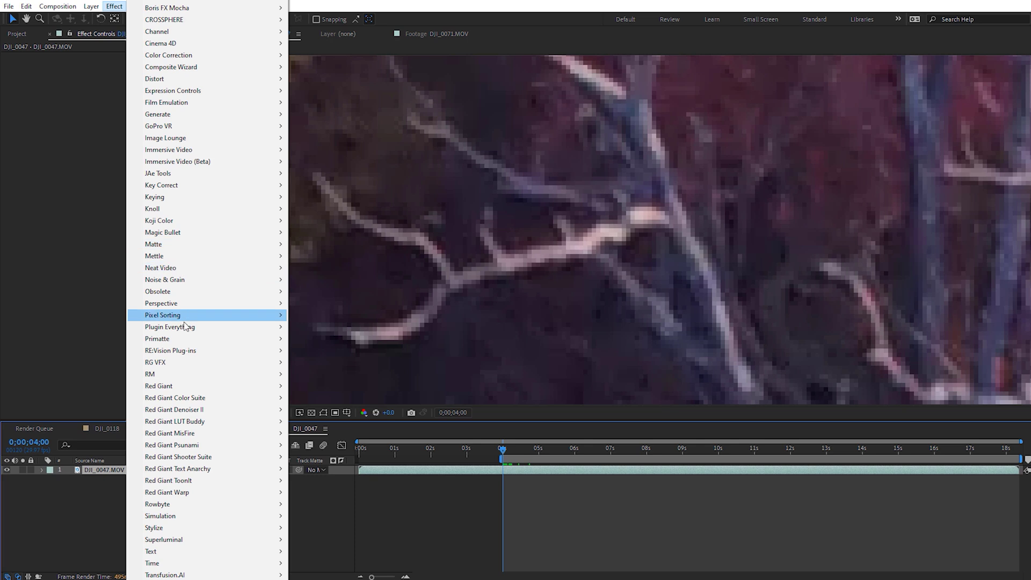
mouse_move(196, 328)
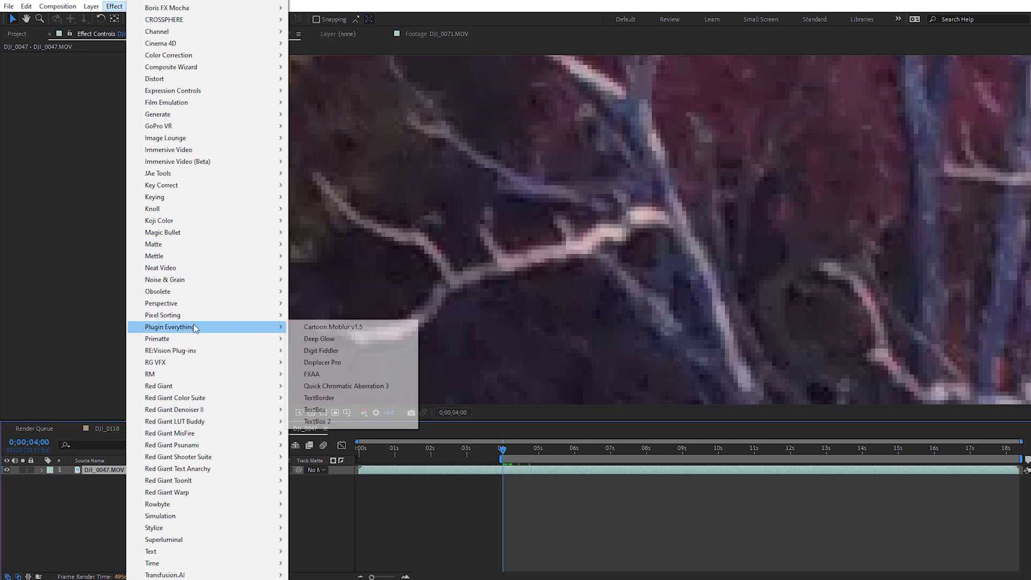
left_click(315, 376)
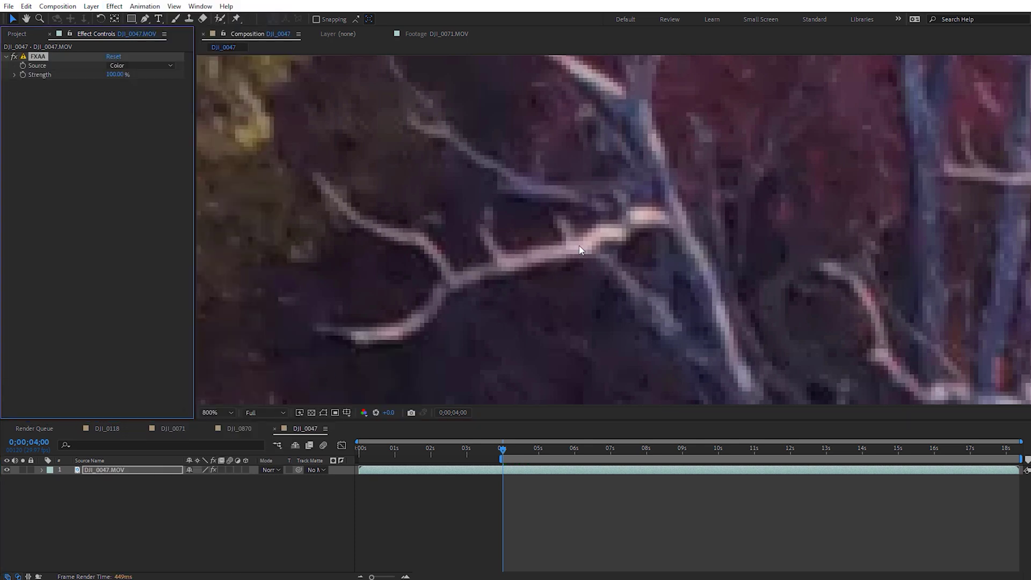
left_click(14, 57)
left_click(13, 57)
Step: Zoom the DJI_0047 viewer out to 50% and pan the autumn forest slightly upward
scroll(484, 286, "down", 6)
scroll(498, 282, "down", 2)
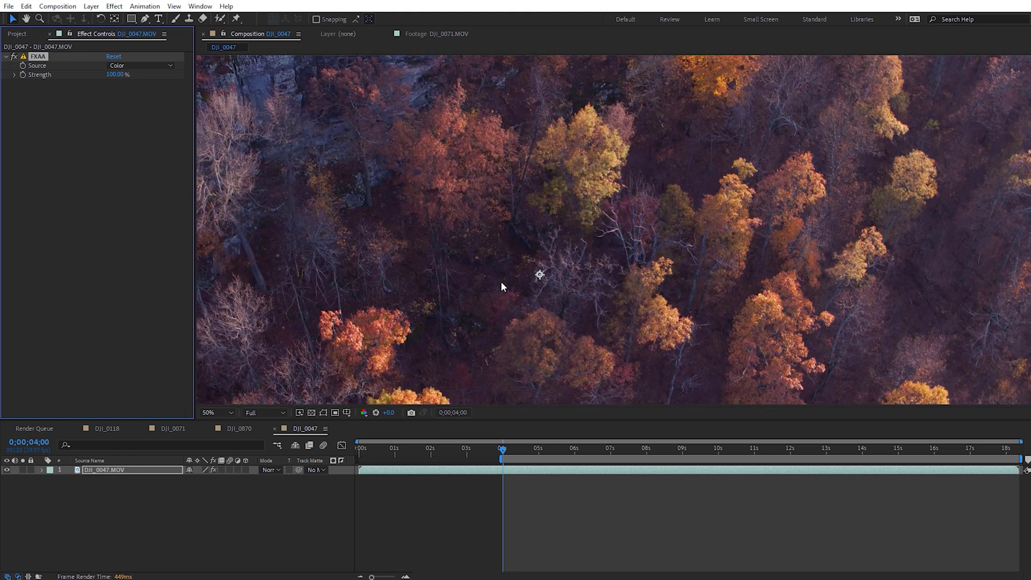
left_click_drag(616, 282, 604, 239)
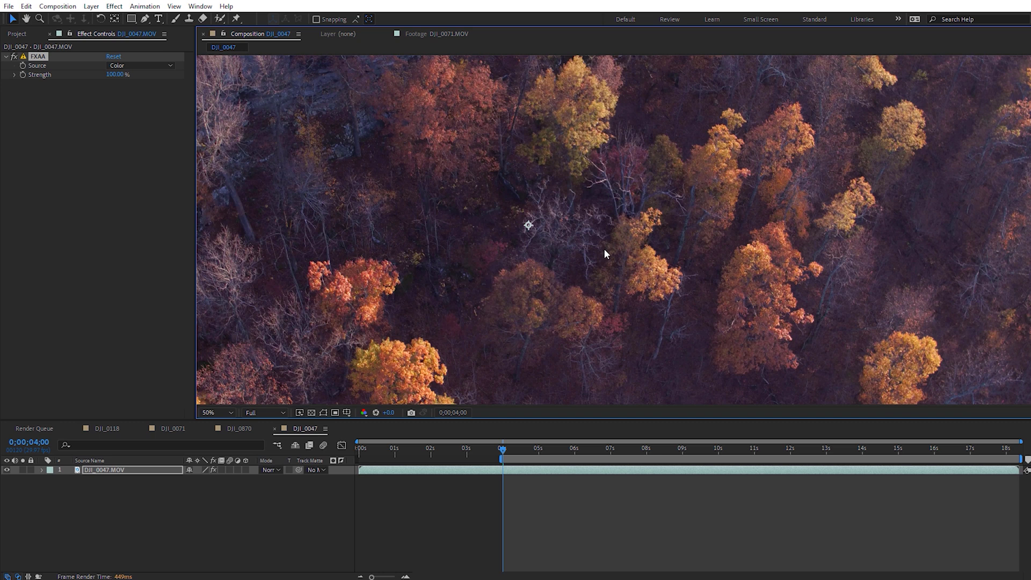